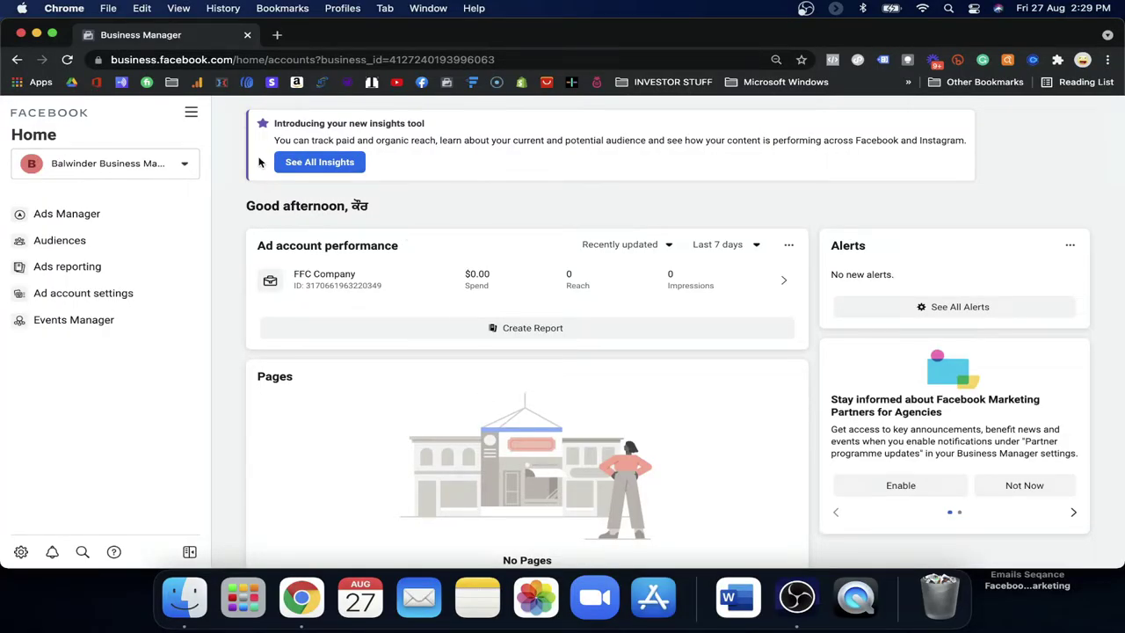
Step: Open the Pages section under Accounts in the business settings and start requesting access to a Page
scroll(351, 290, down, 2)
scroll(355, 294, up, 2)
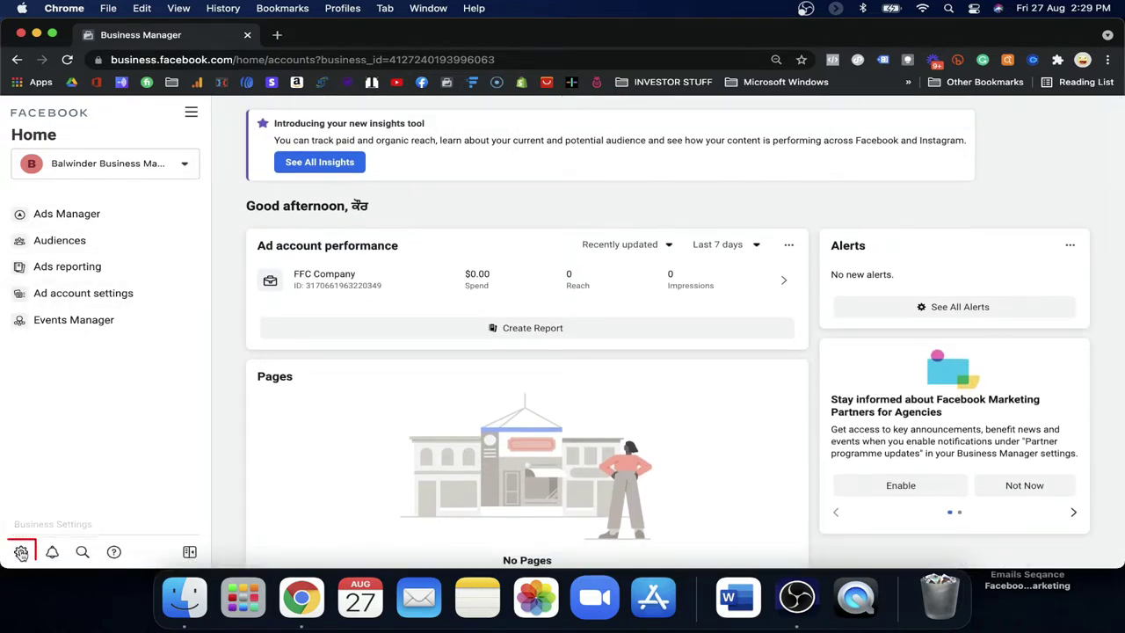
click(21, 551)
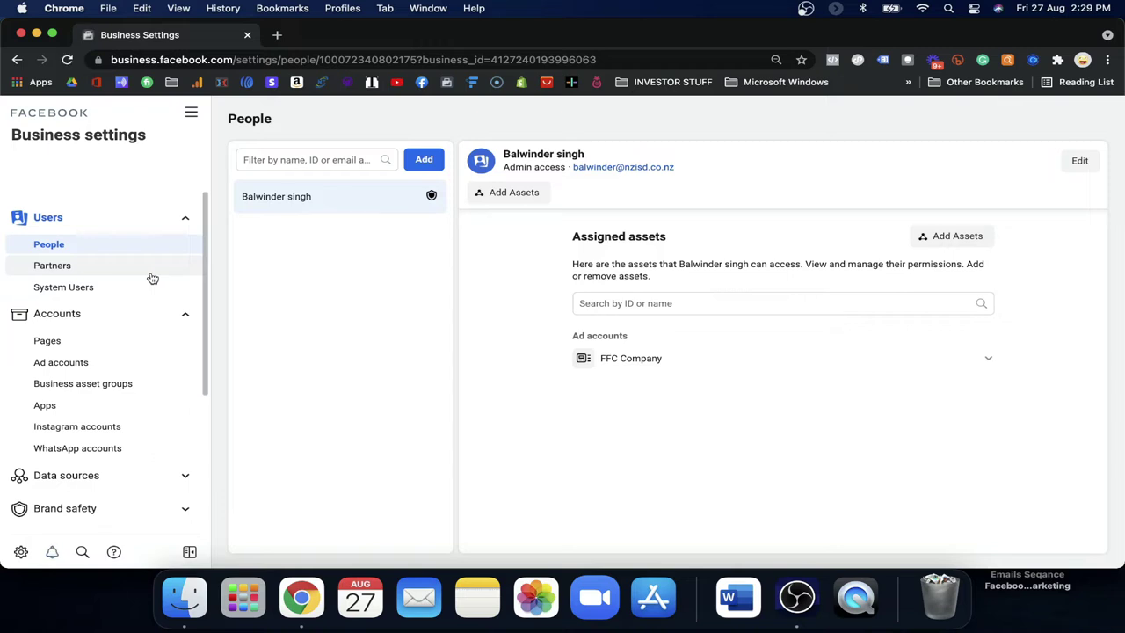
click(184, 218)
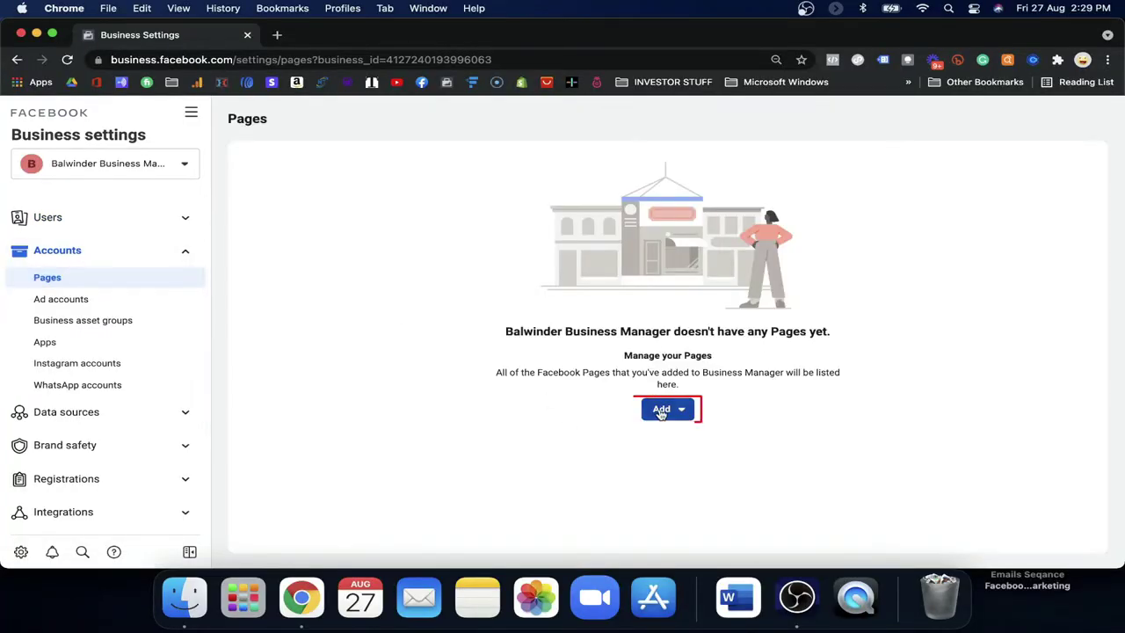
click(662, 411)
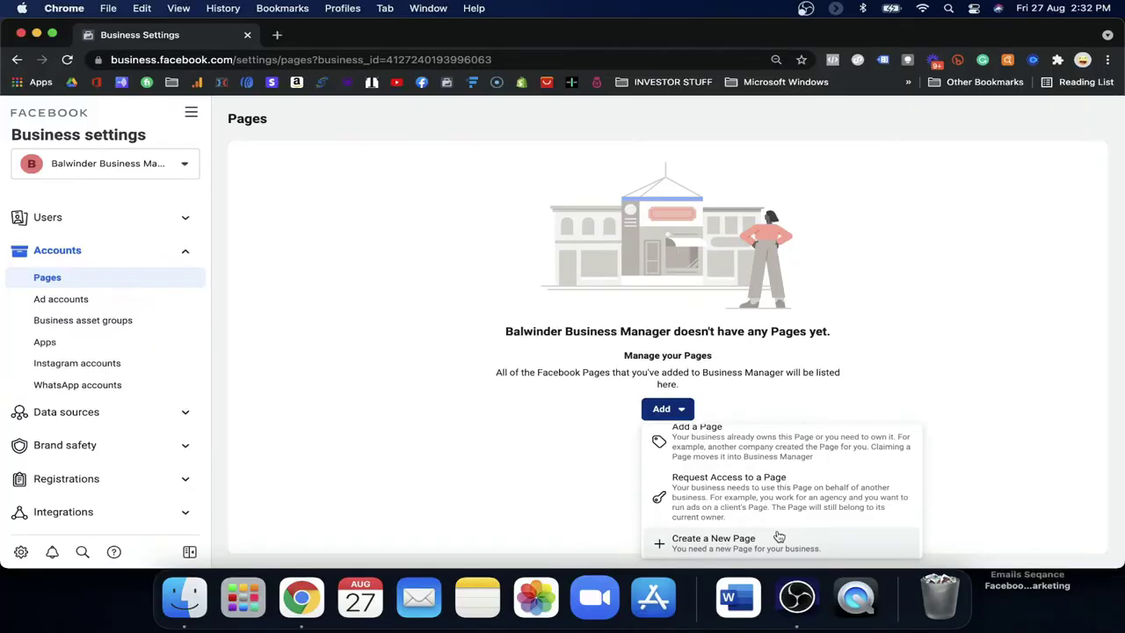
click(767, 504)
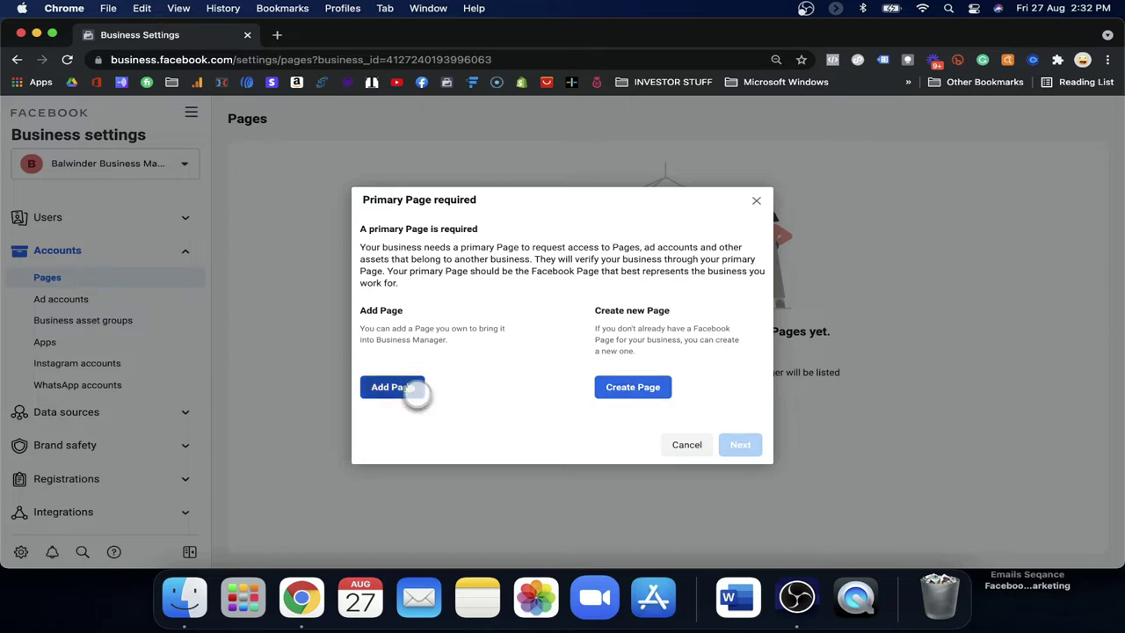
Step: Search for the accounting training Page by name and select it as the existing Page to add
click(413, 392)
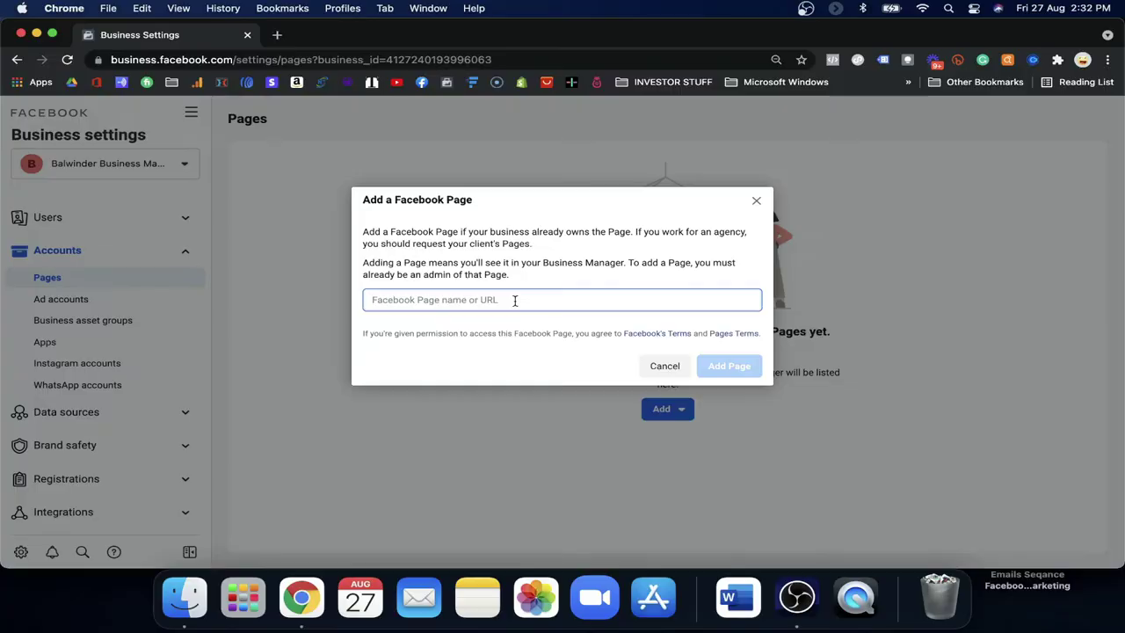
text(a)
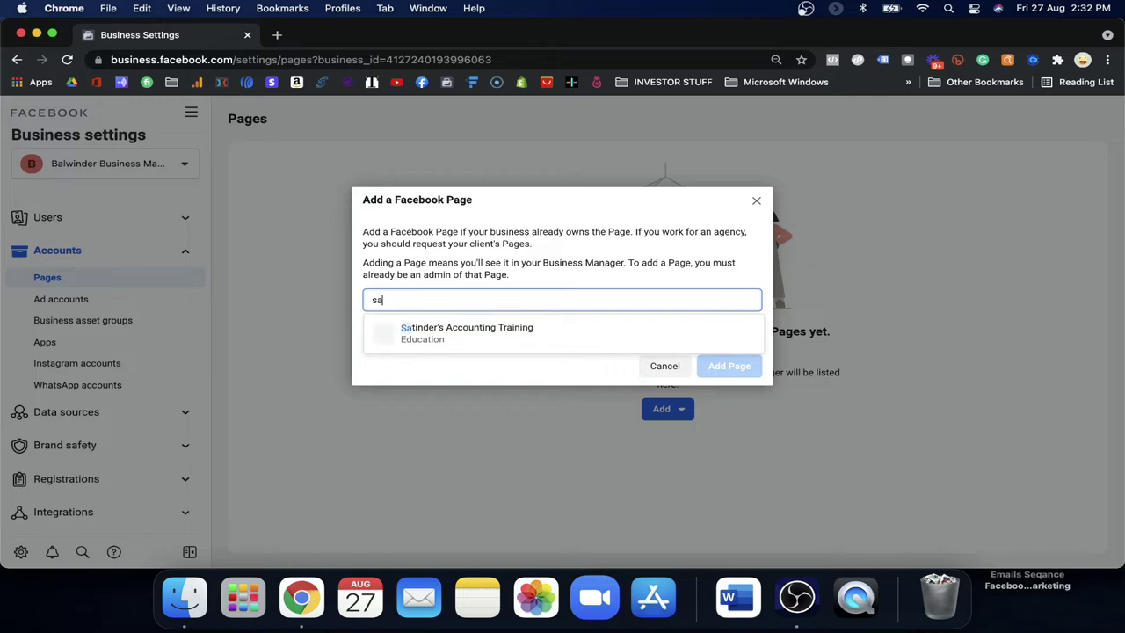
text(tinder)
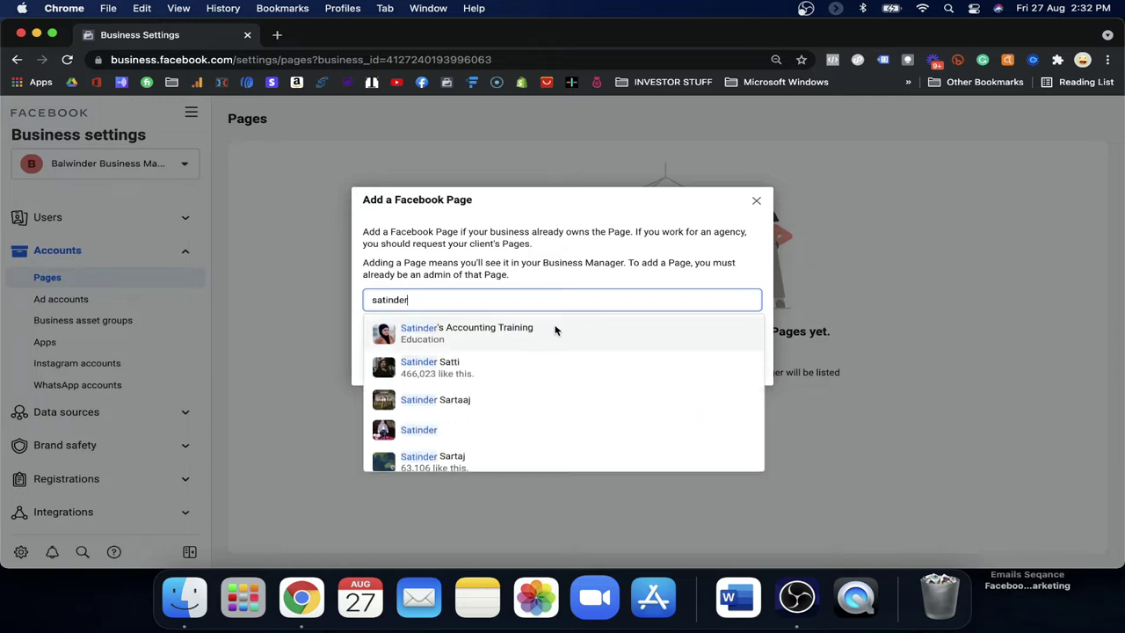
click(549, 332)
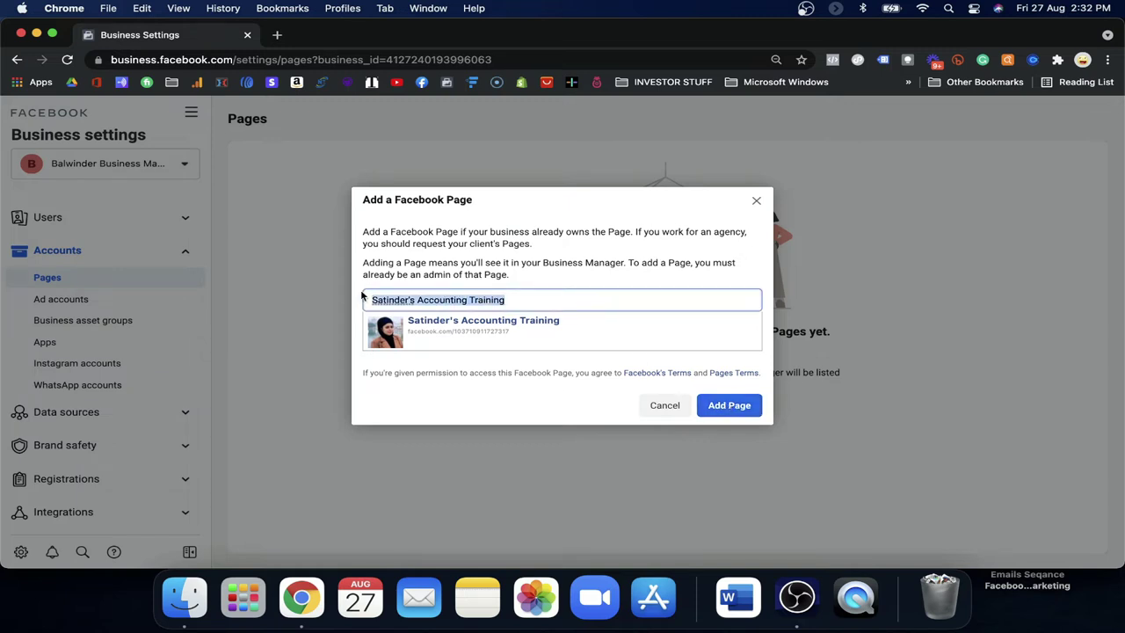
Step: Replace the selection with the mentor's Page and try to add it to the business account
text(balwinder singh mentor)
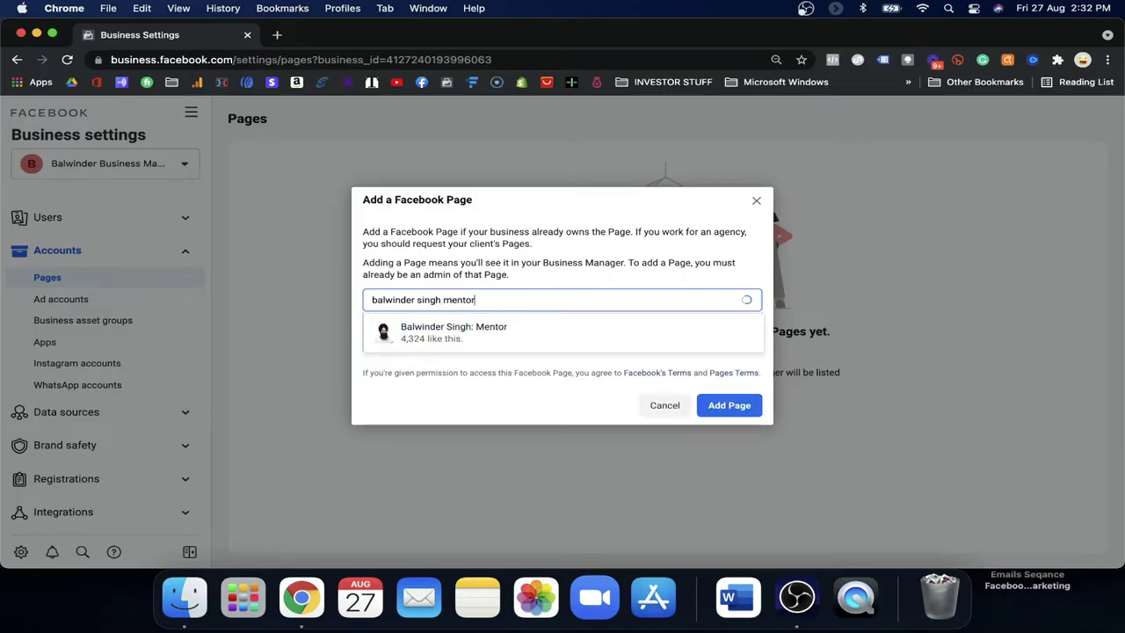
click(432, 330)
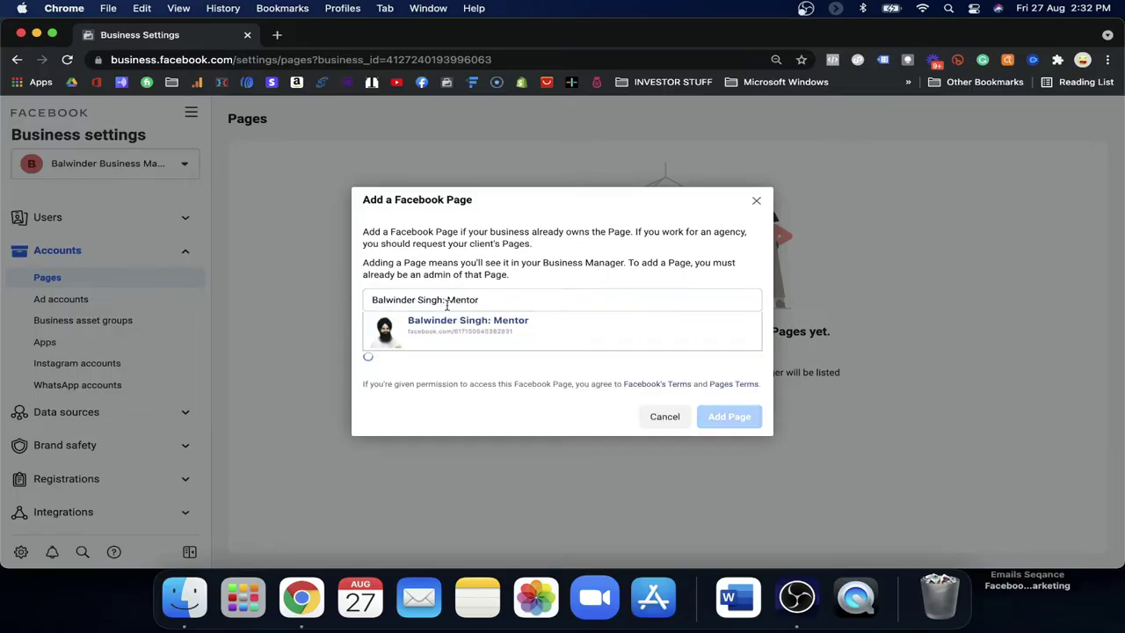
double_click(411, 295)
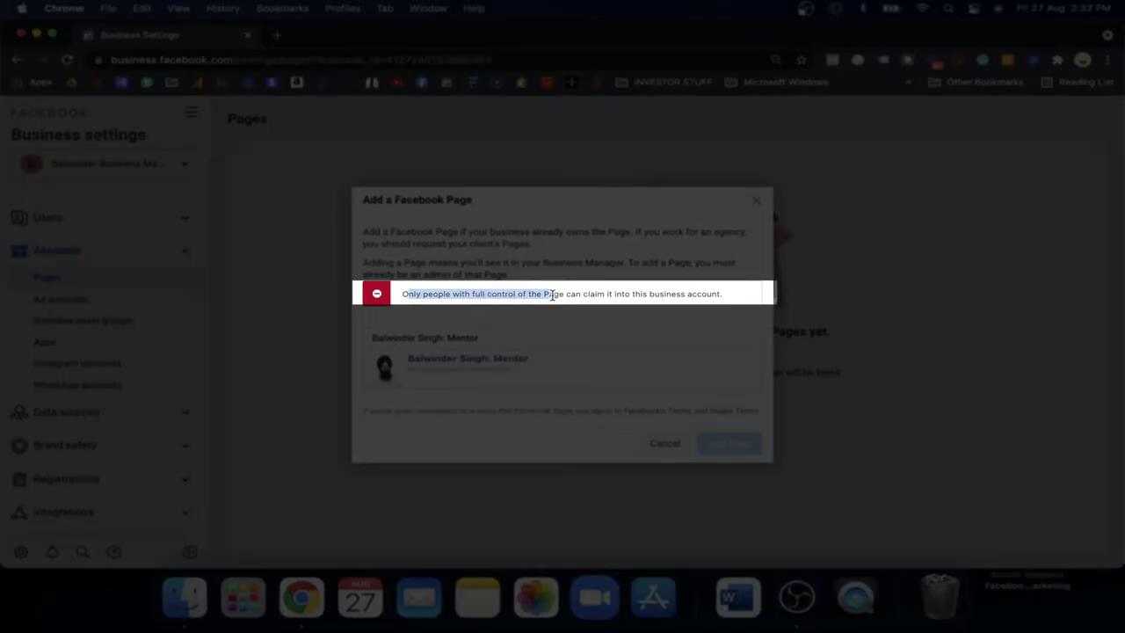
drag(626, 300, 646, 296)
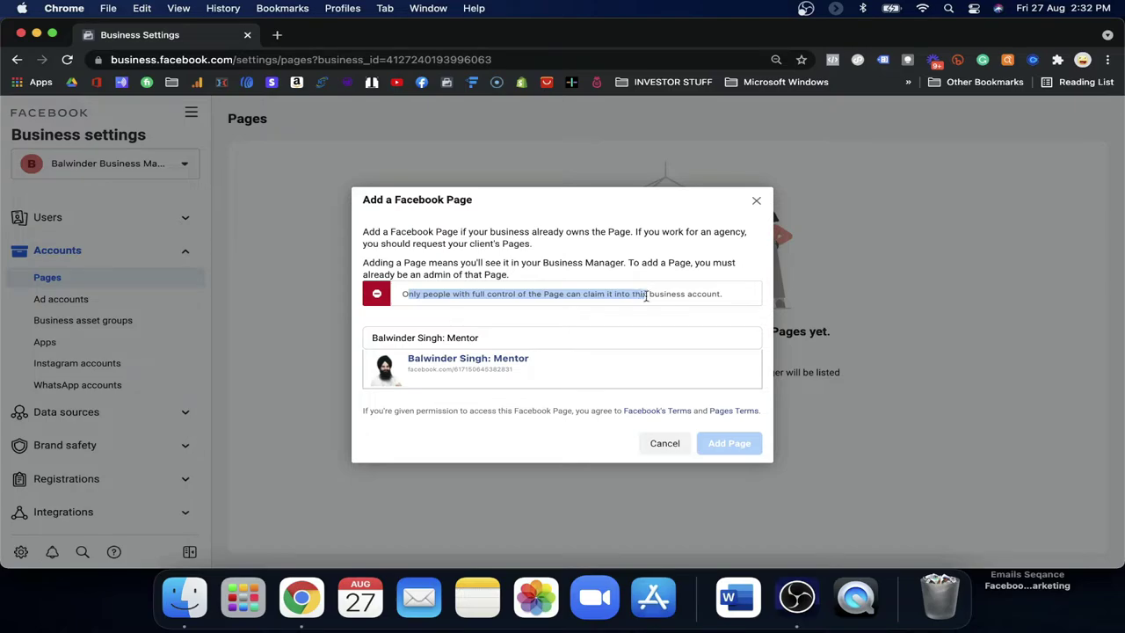
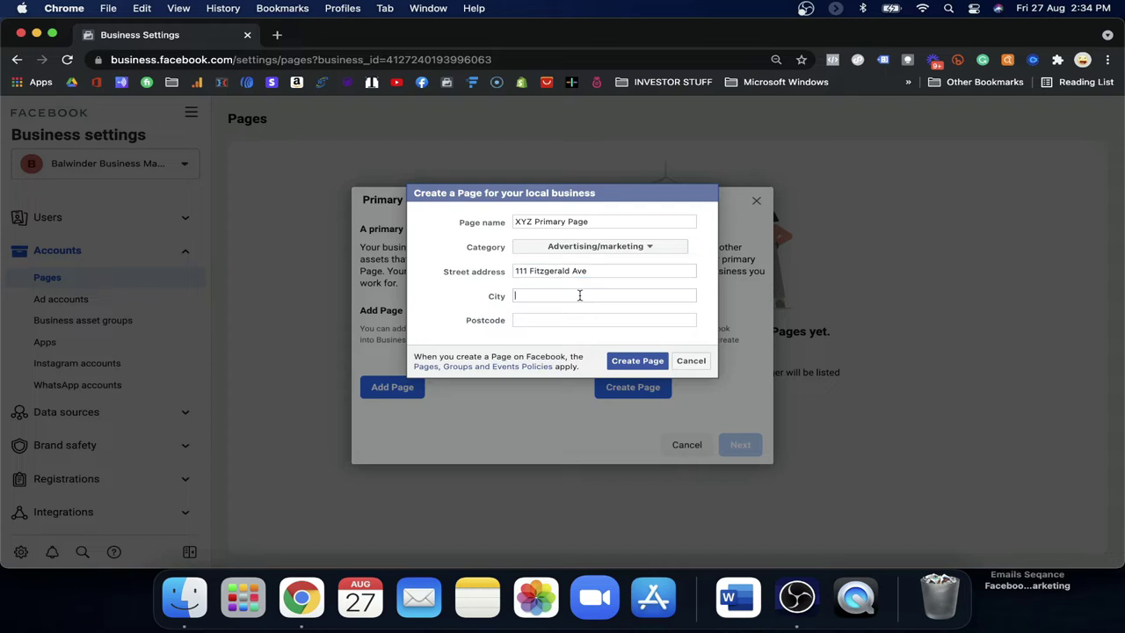
Step: Fill in the business's city and postcode in the local business form and create XYZ Primary Page
click(566, 319)
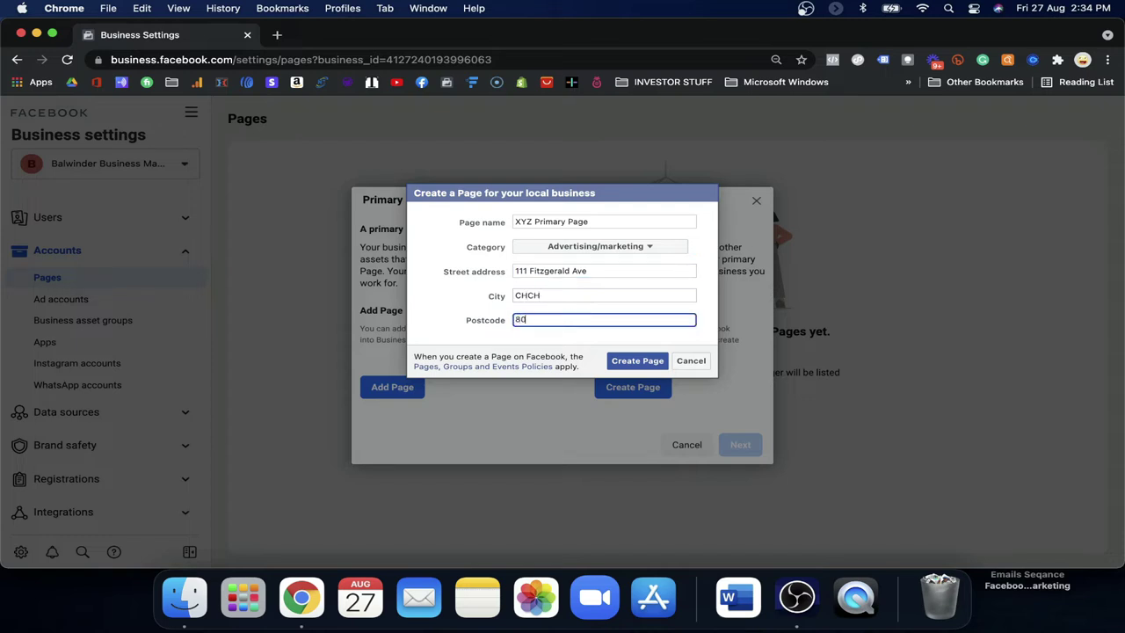
click(620, 360)
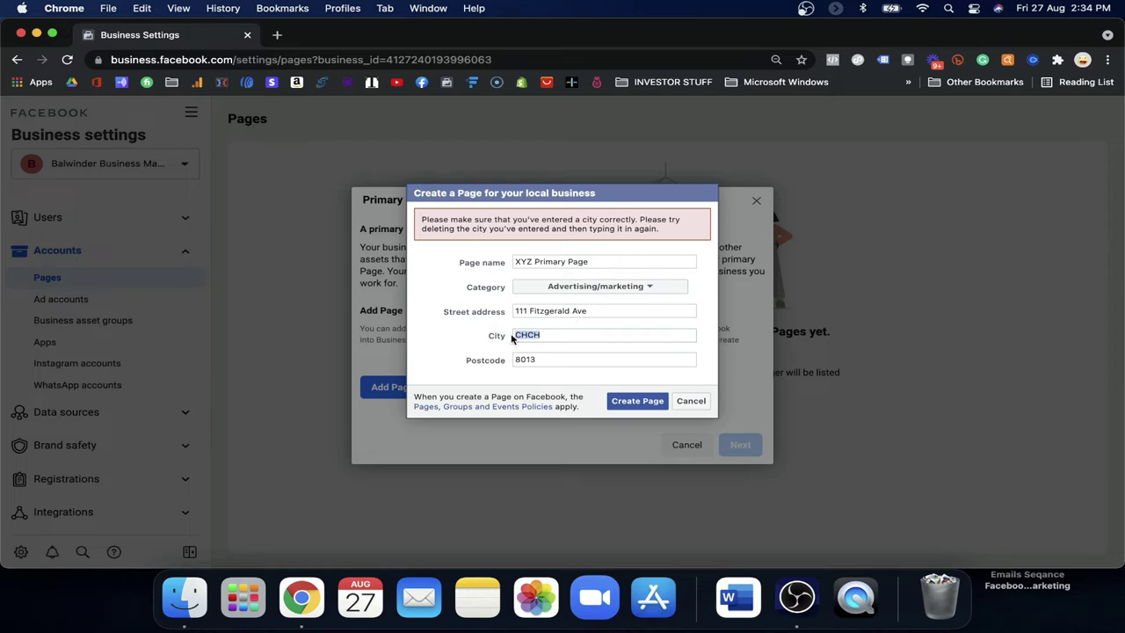
text(rist)
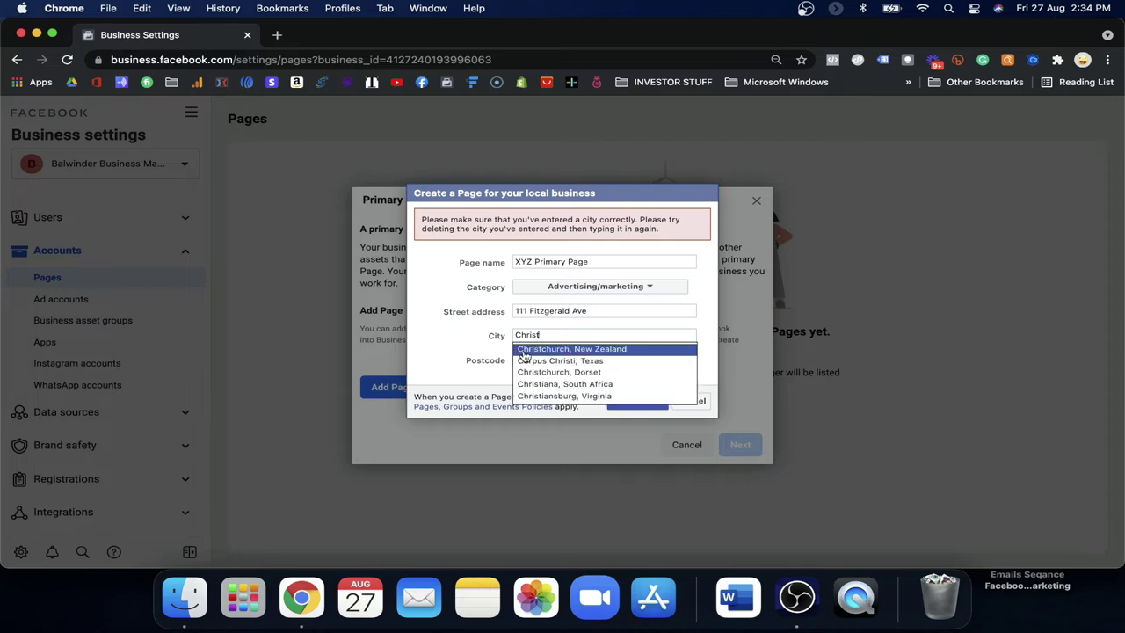
click(528, 350)
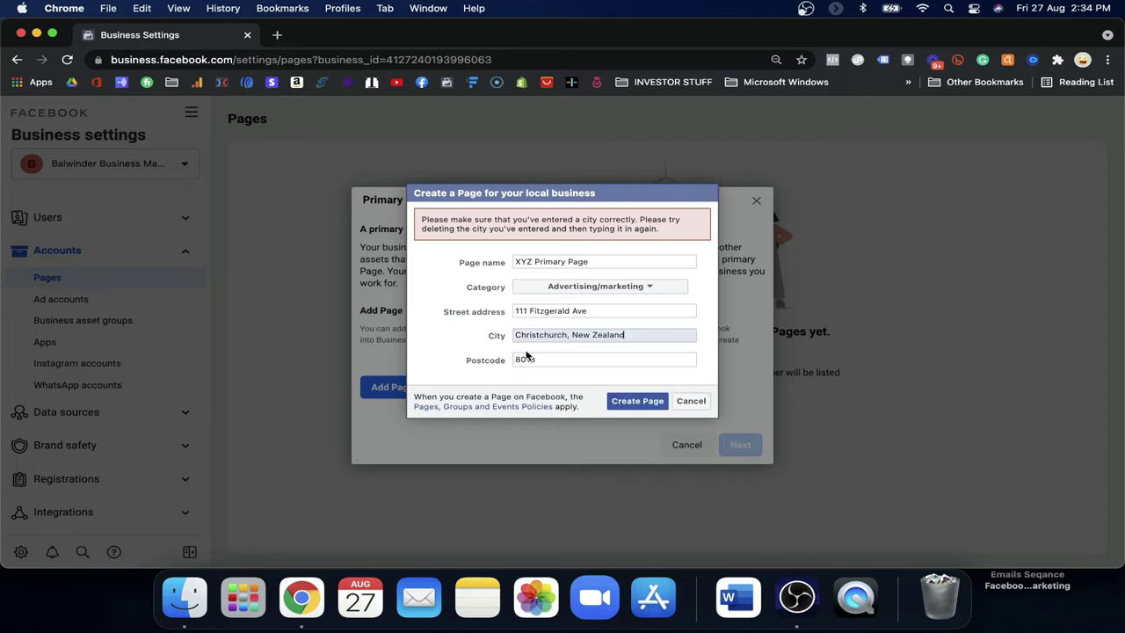
click(631, 402)
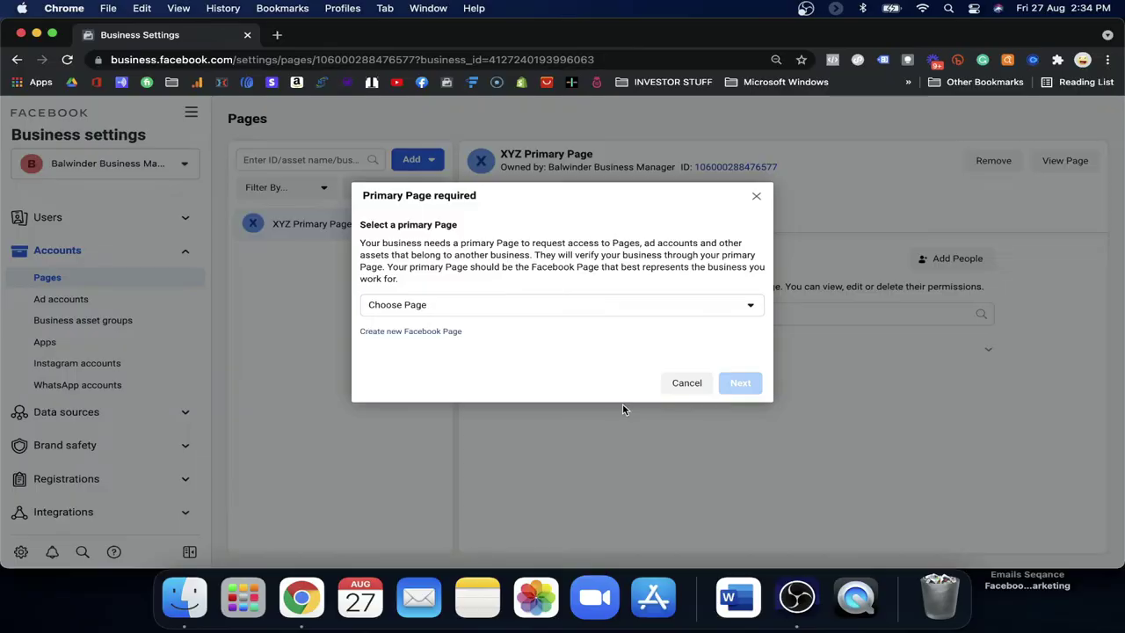
Step: Set XYZ Primary Page as the primary Page and close the access request form that follows
click(675, 308)
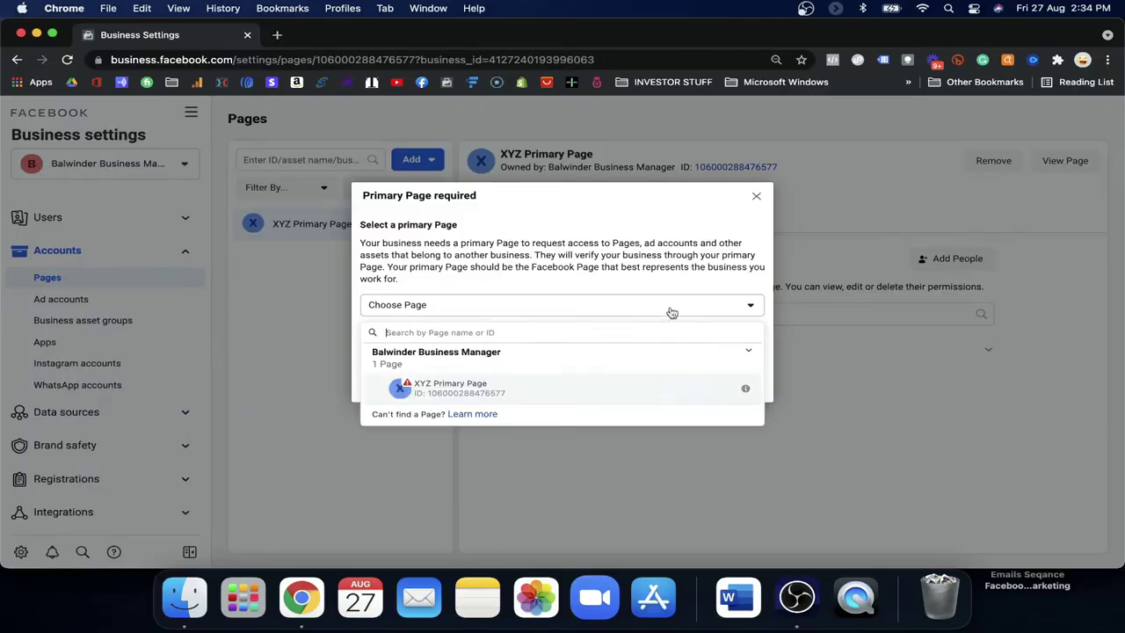
click(495, 389)
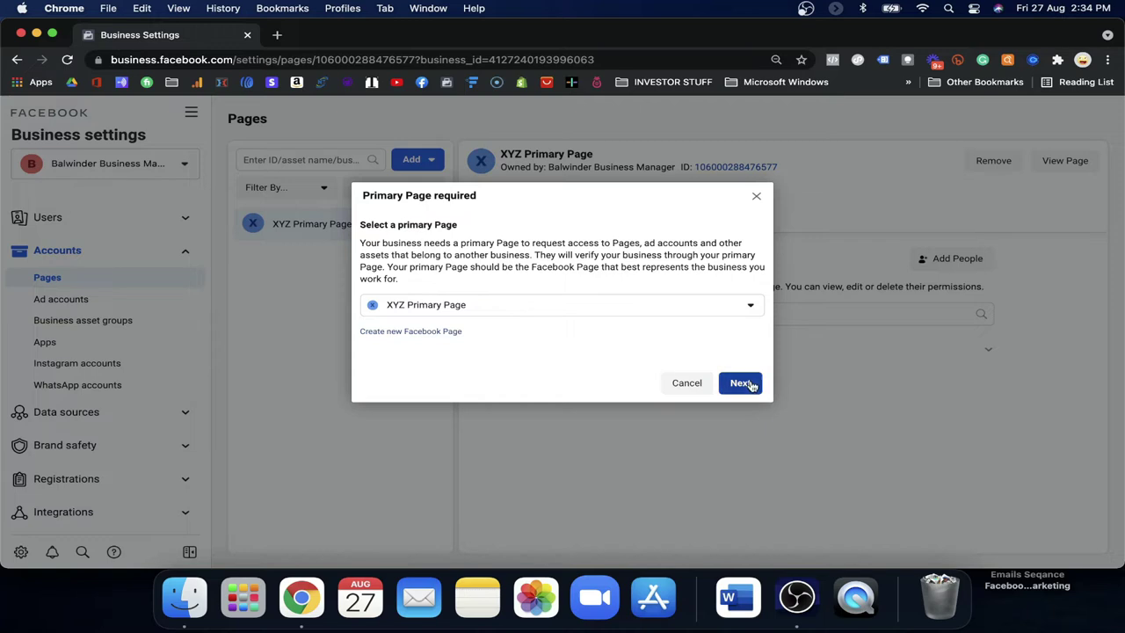
click(751, 385)
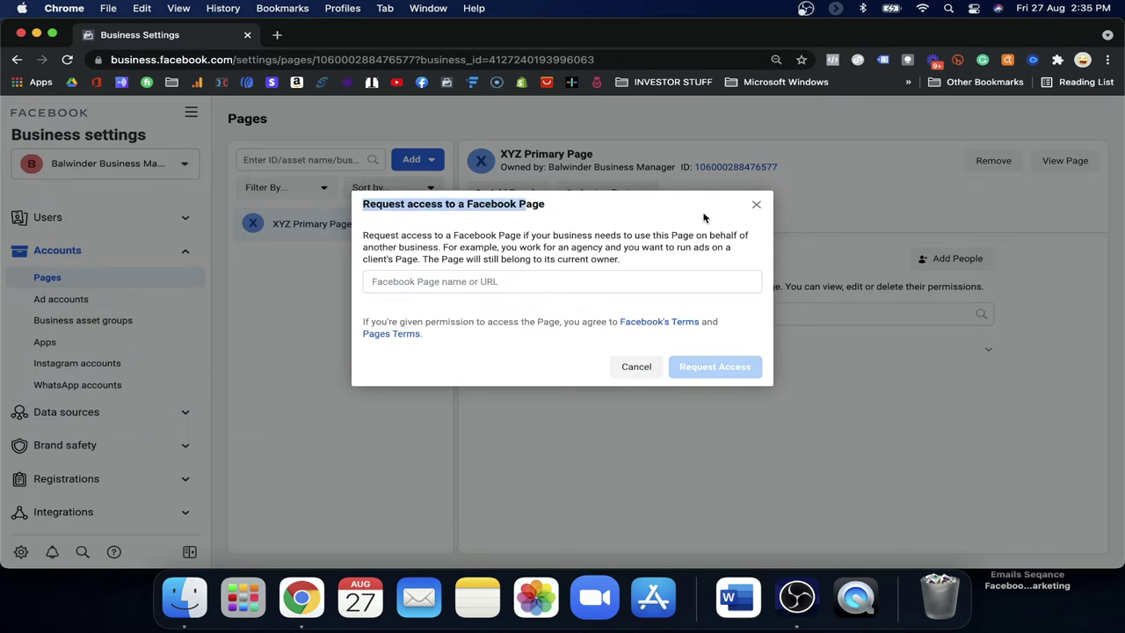
click(758, 206)
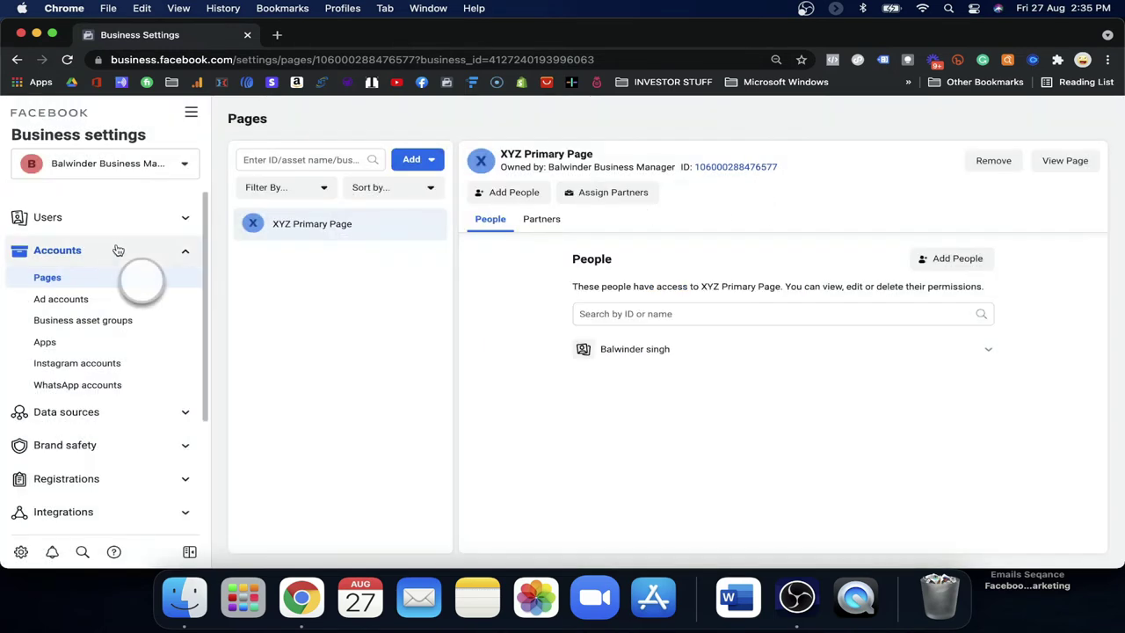
Step: Start a new Page access request and select the mentor's Page by searching for its name
click(411, 163)
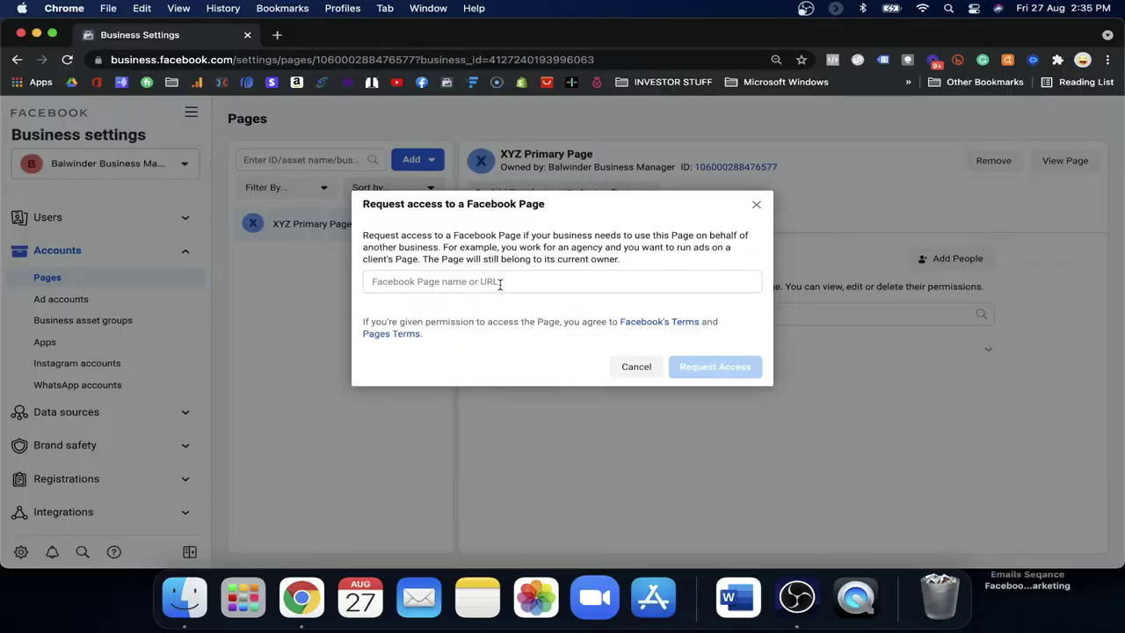
click(500, 283)
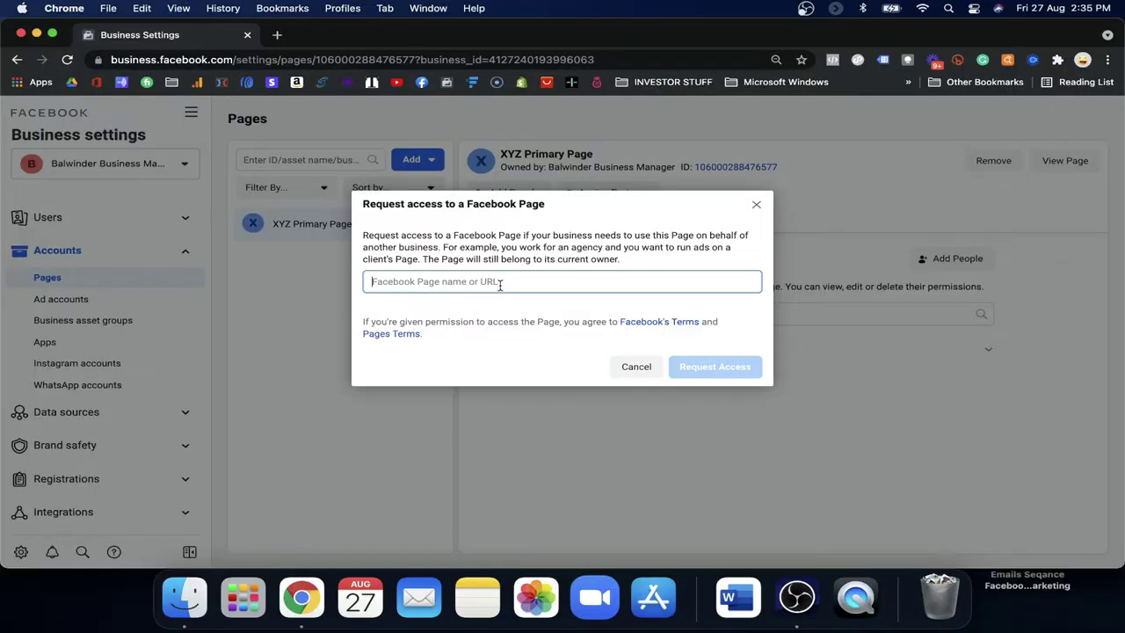
text(balwinder)
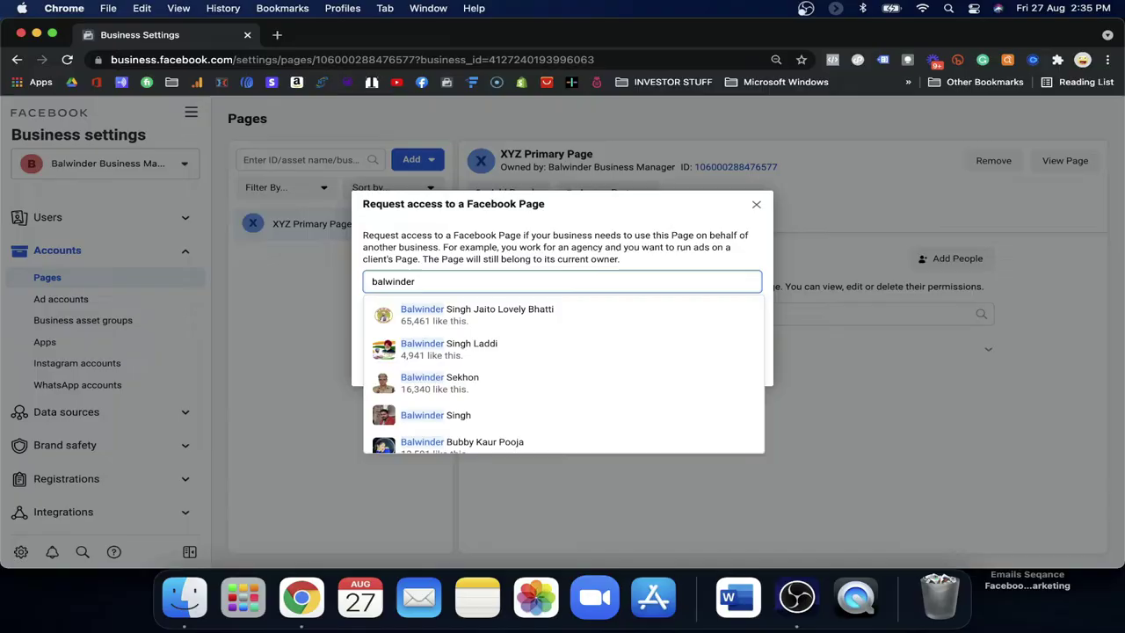
text(singh ment)
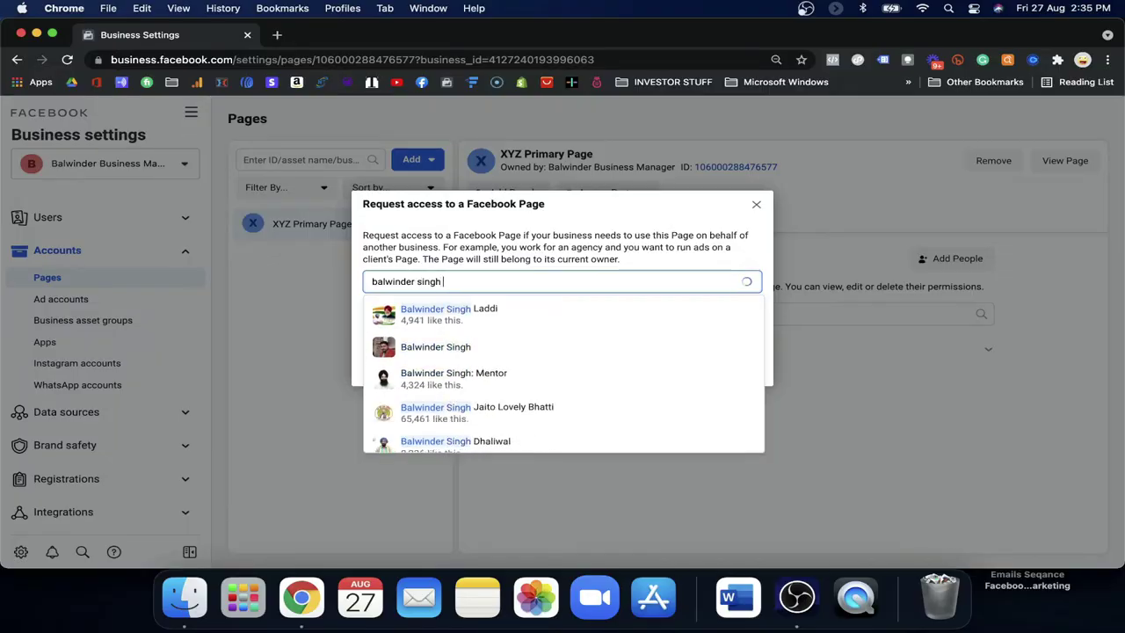
click(473, 318)
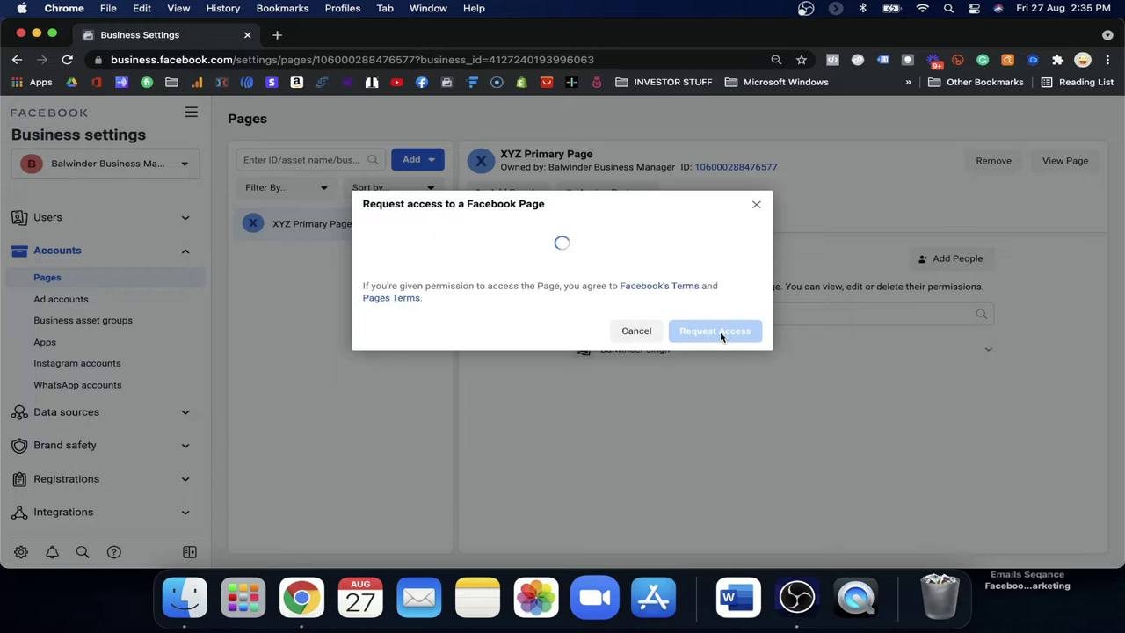
Step: Enable View Page performance and full control through Manage Page for the mentor's Page, and submit the access request
scroll(640, 414, down, 4)
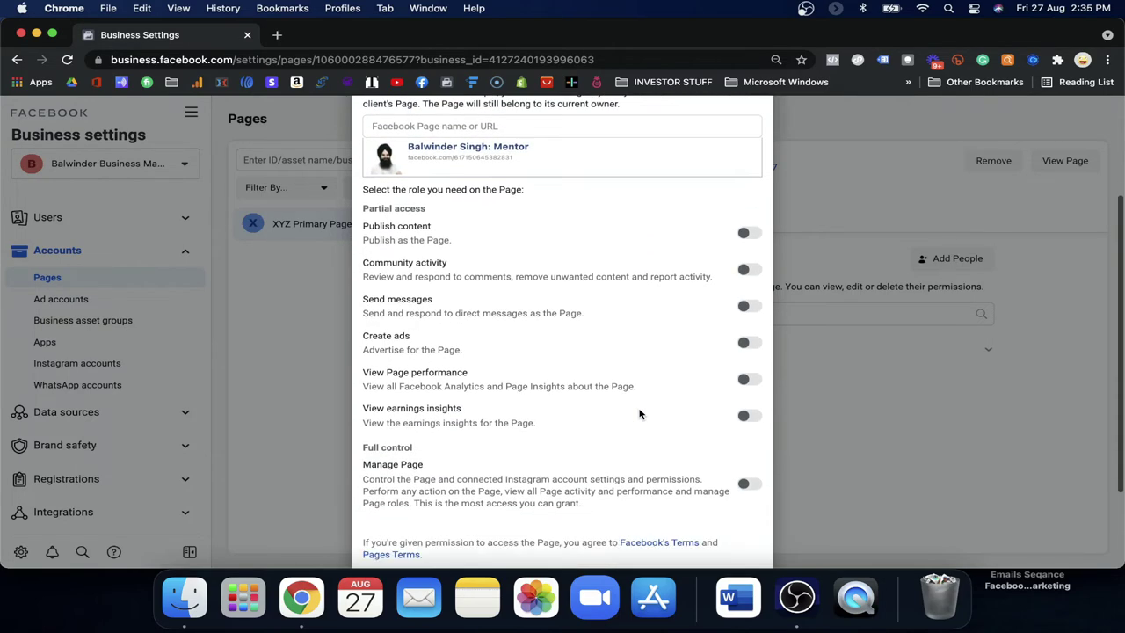
scroll(640, 414, up, 4)
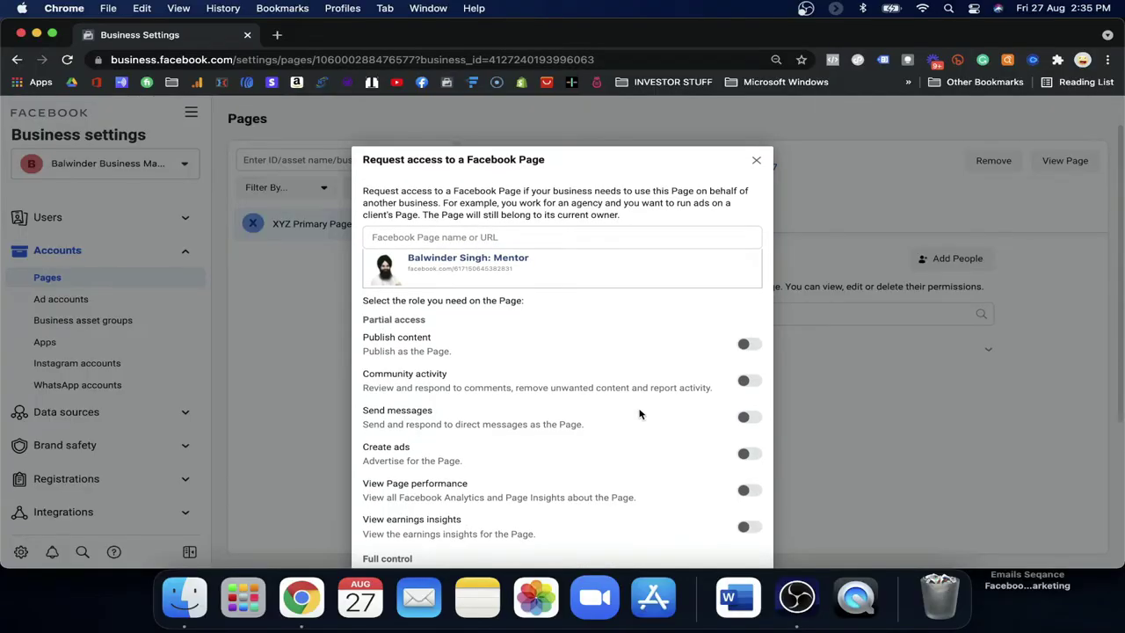
scroll(640, 414, down, 1)
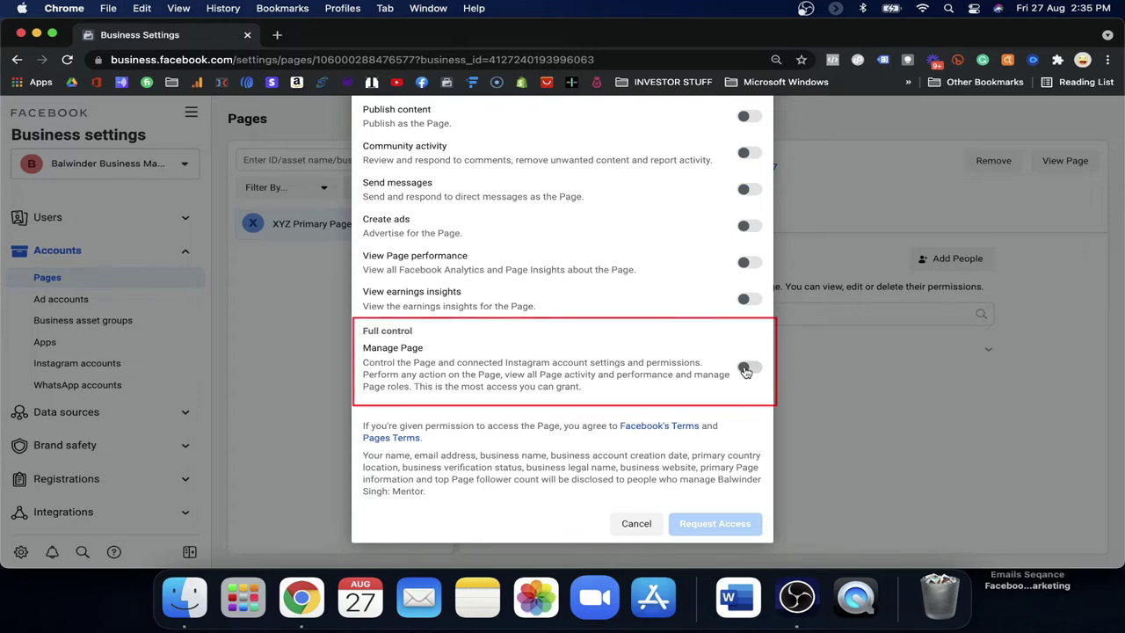
scroll(745, 370, up, 3)
scroll(744, 371, up, 1)
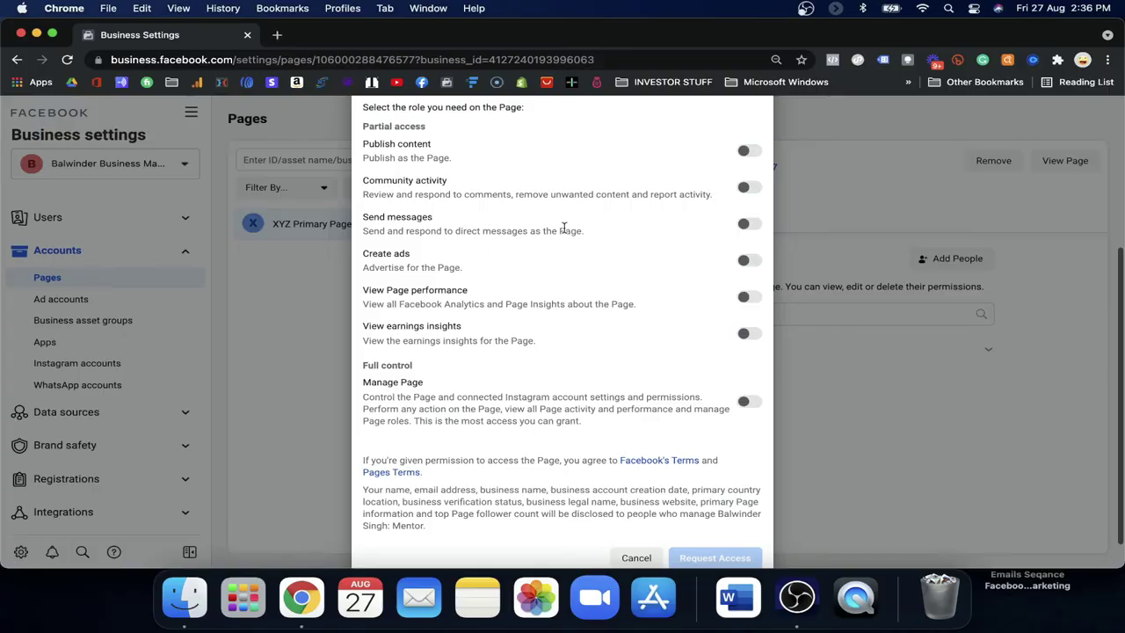
scroll(683, 183, up, 2)
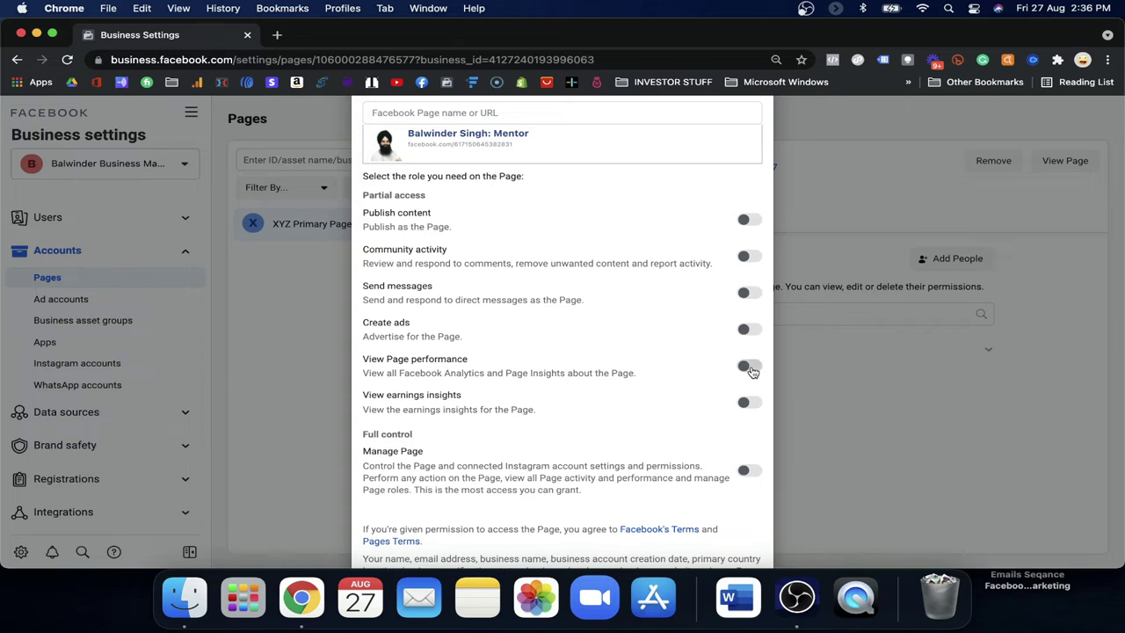
scroll(751, 372, down, 3)
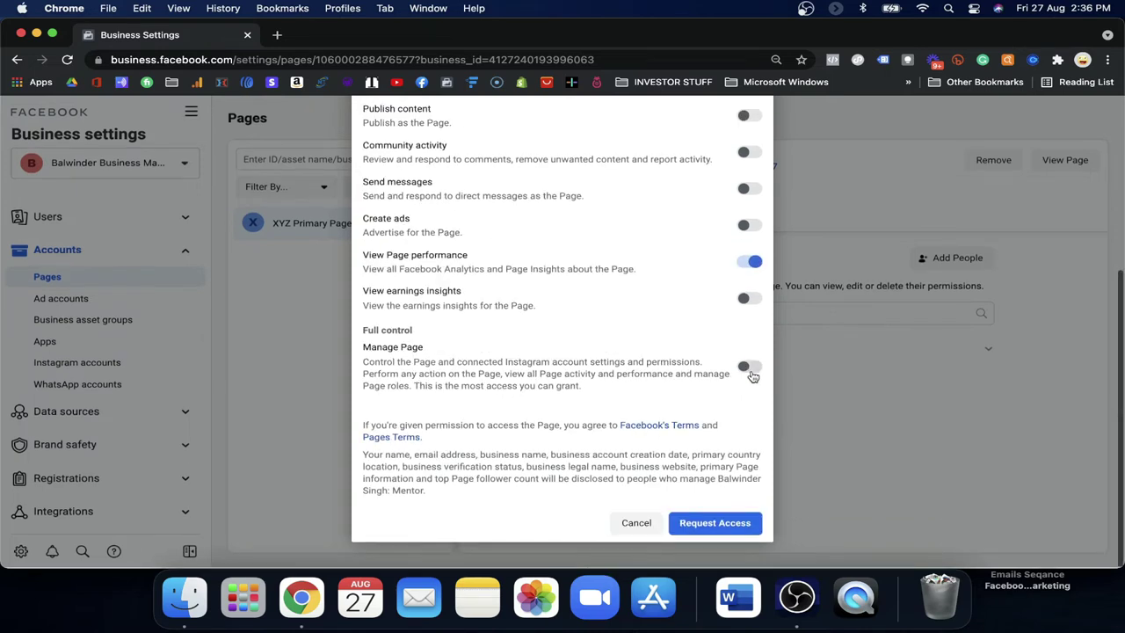
click(752, 371)
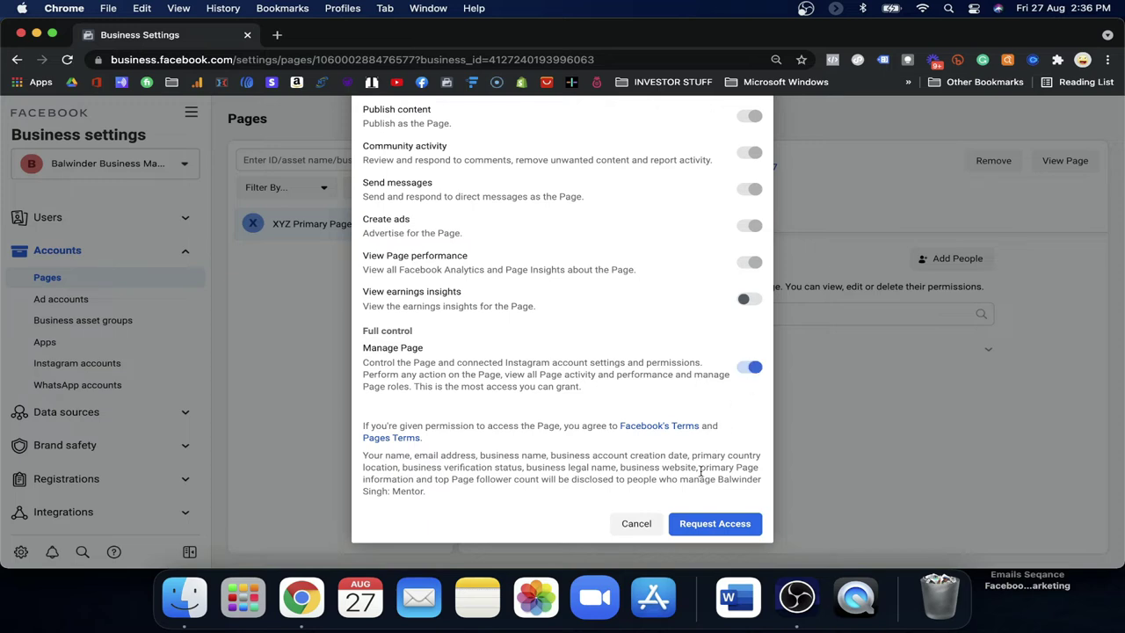
click(700, 527)
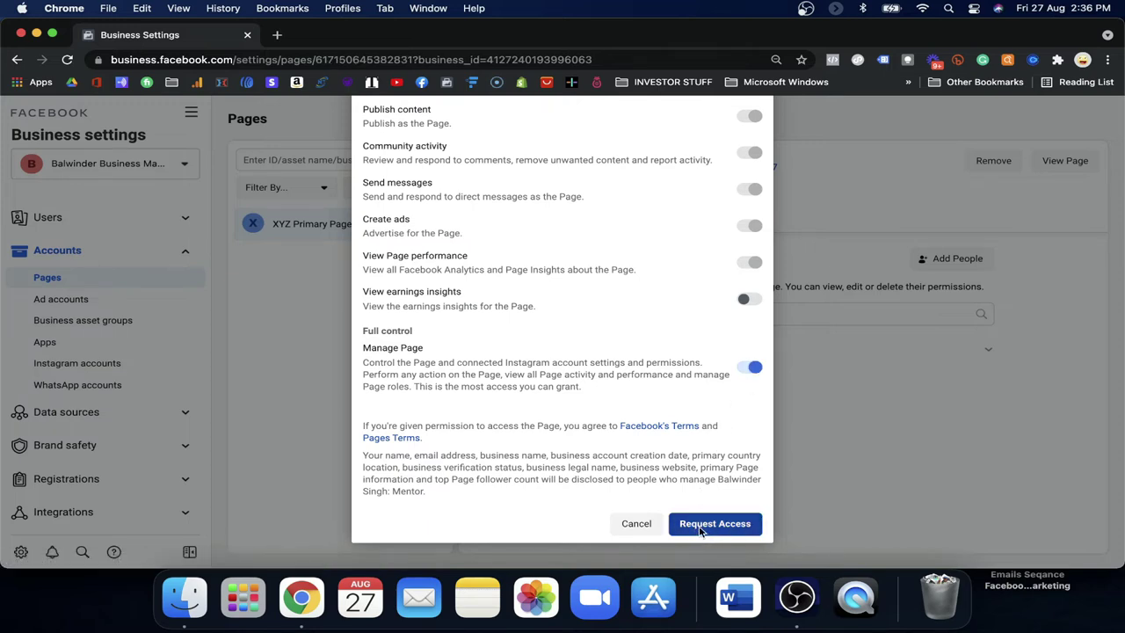